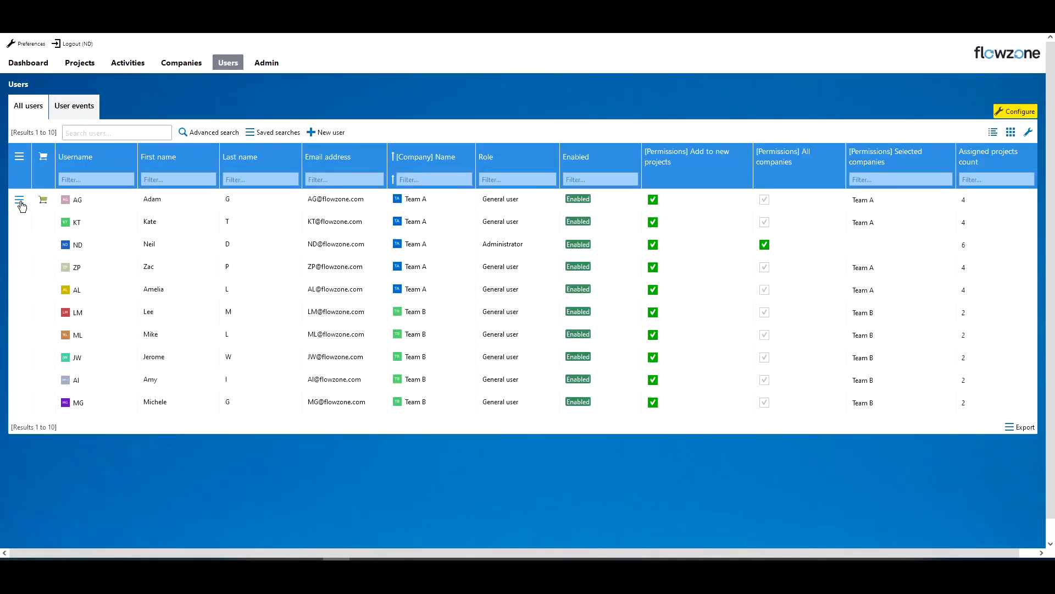
# Switch to user AG of Team A, view all projects that account can see, and switch back to the administrator account.
pyautogui.click(20, 201)
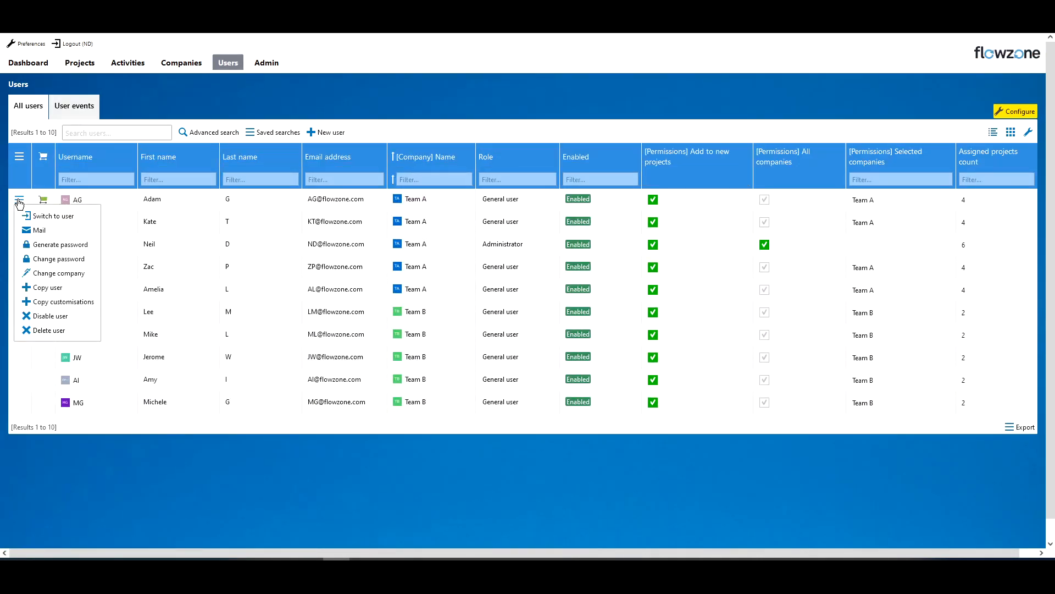
pyautogui.click(58, 217)
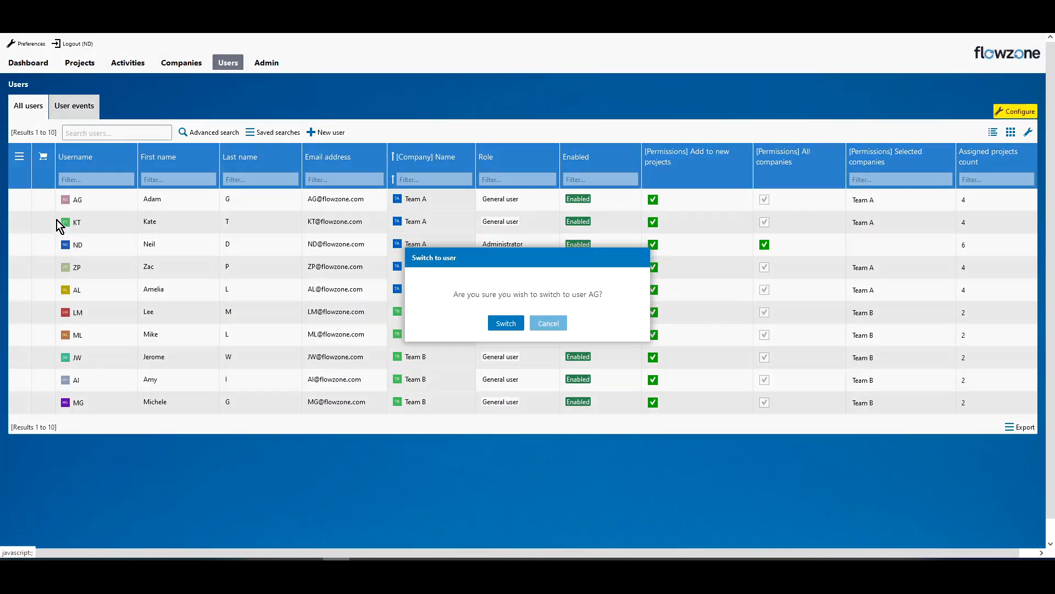
pyautogui.click(503, 324)
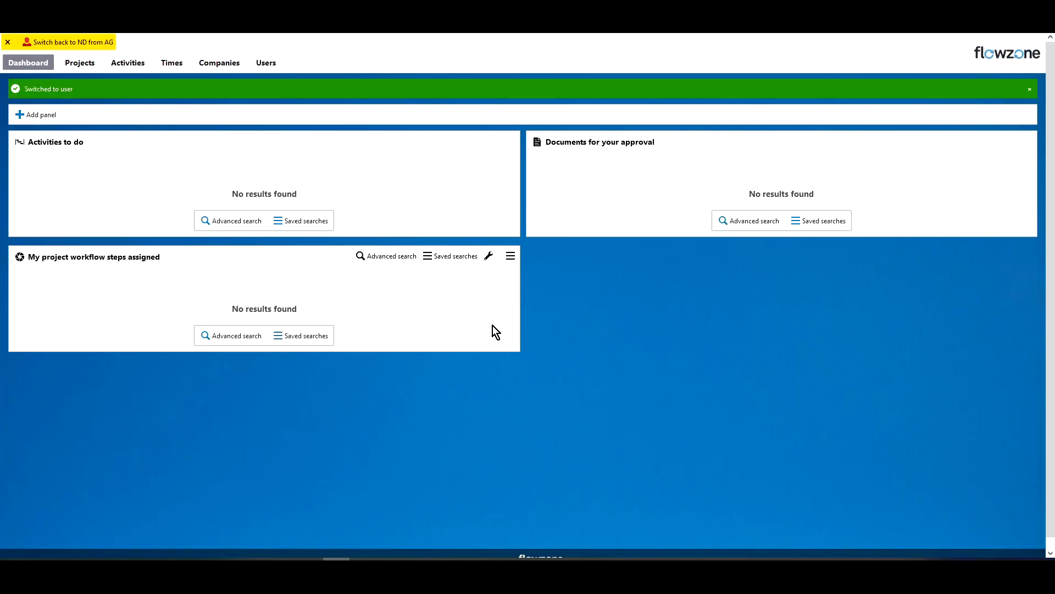
pyautogui.moveTo(79, 62)
pyautogui.click(73, 83)
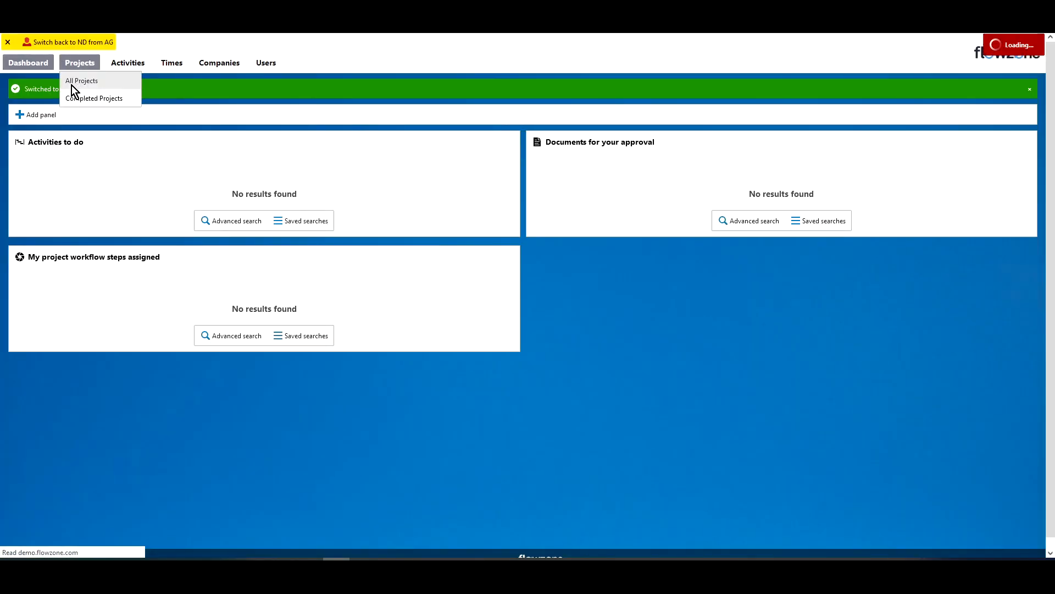
pyautogui.moveTo(73, 277)
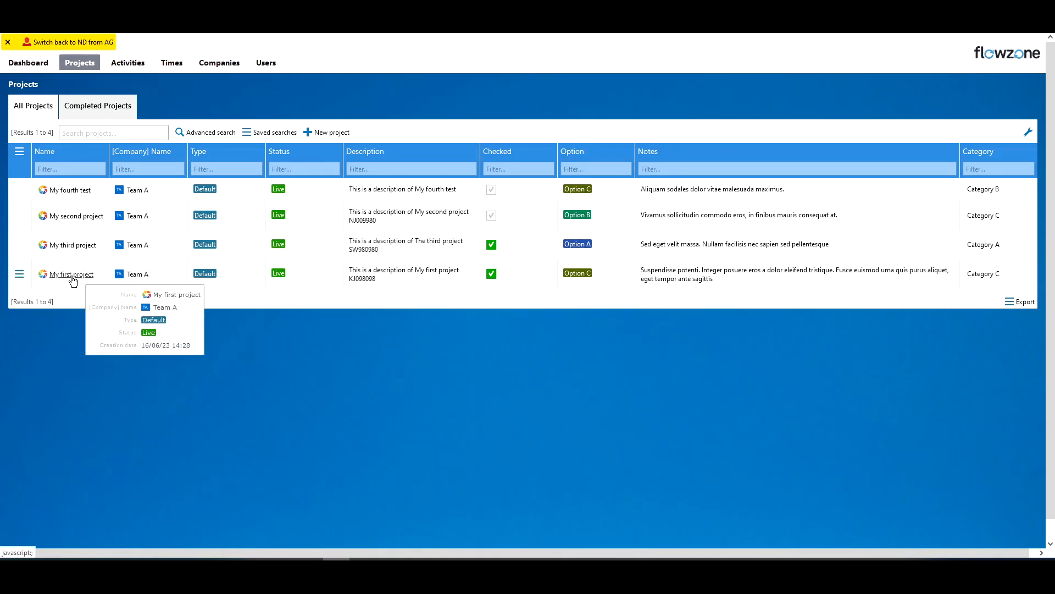
pyautogui.click(98, 44)
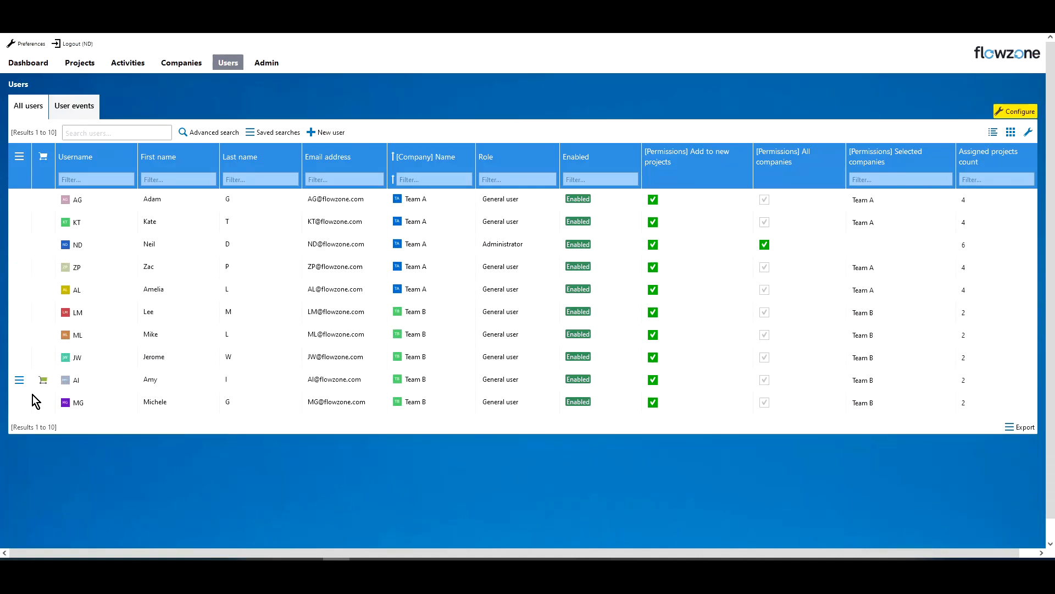
# Switch to user MG of Team B, review that account's project list, and switch back to the administrator account.
pyautogui.click(22, 404)
pyautogui.click(52, 416)
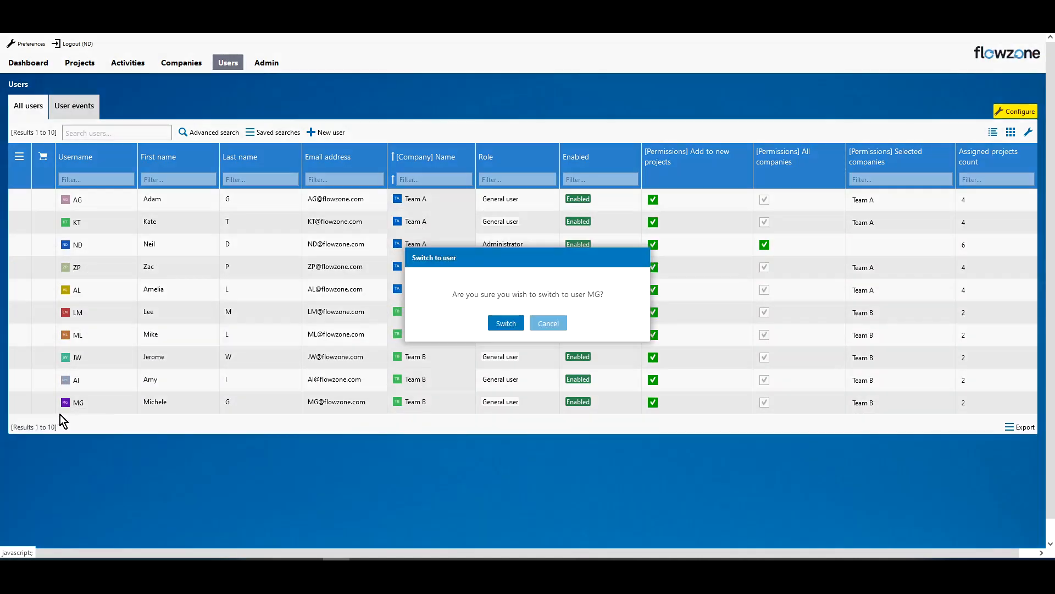
pyautogui.click(506, 323)
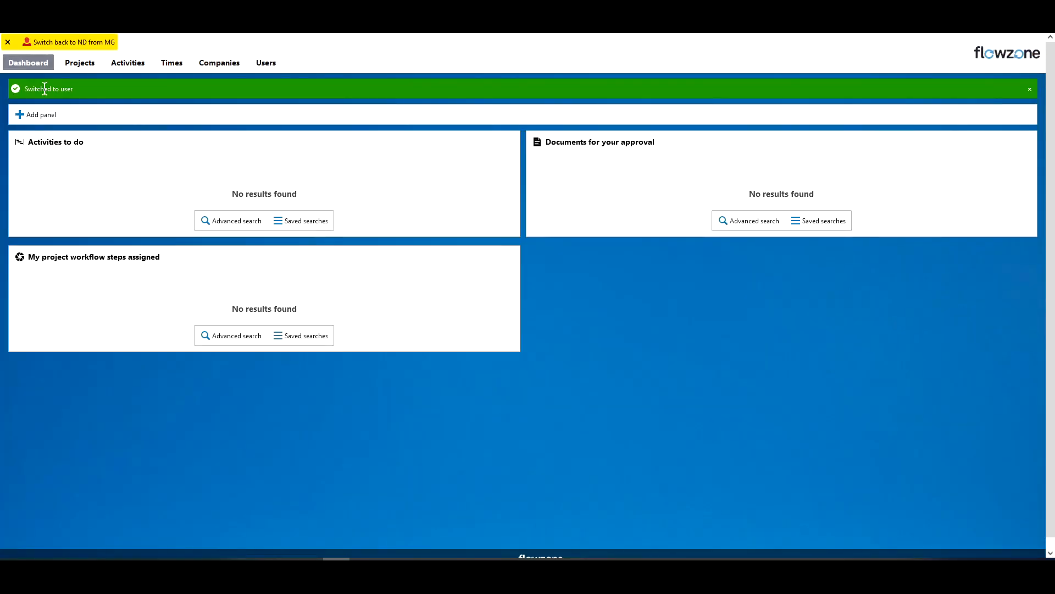
pyautogui.click(81, 81)
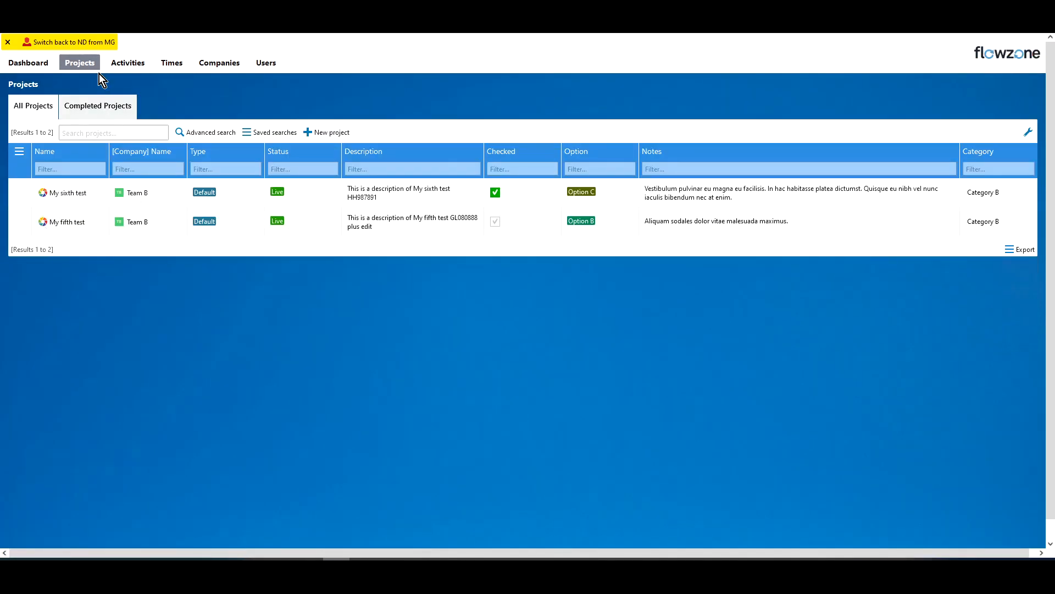
pyautogui.click(55, 42)
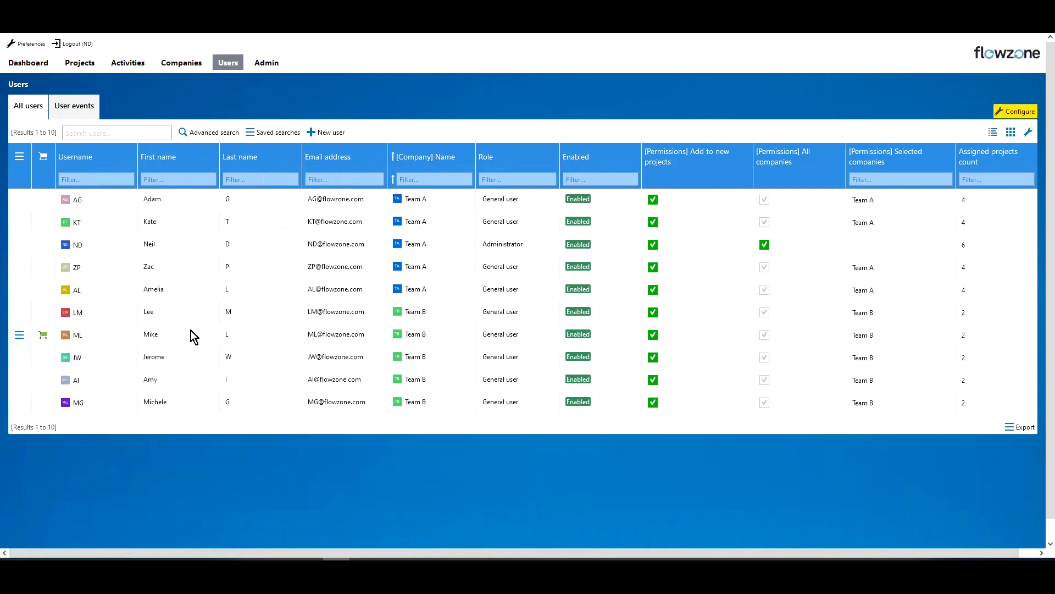
# Examine the user list's permission columns for new projects, all companies and selected companies, plus the assigned projects count.
pyautogui.moveTo(190, 331)
pyautogui.click(681, 165)
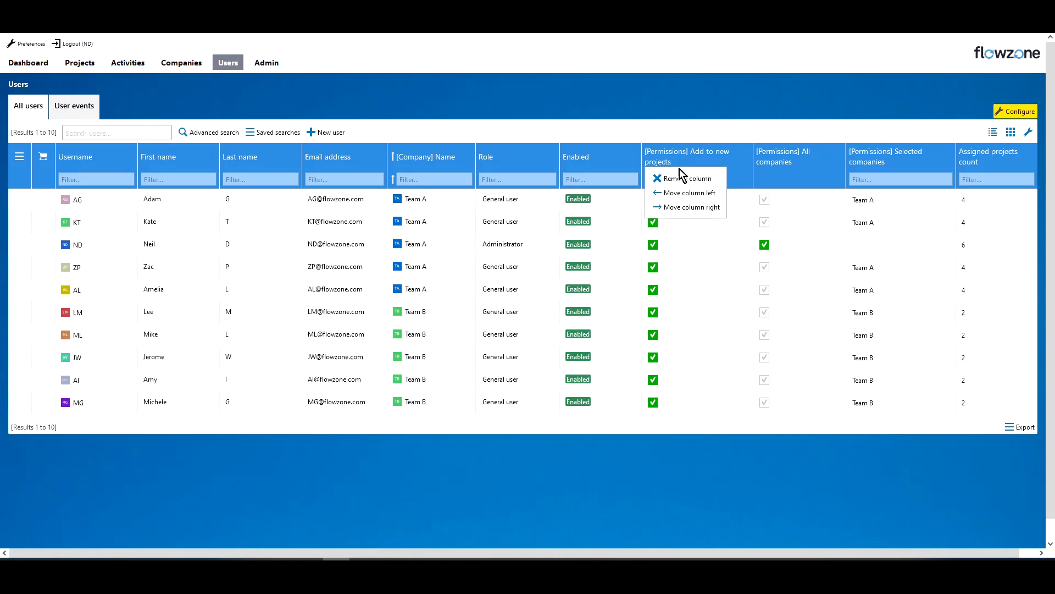
pyautogui.click(783, 167)
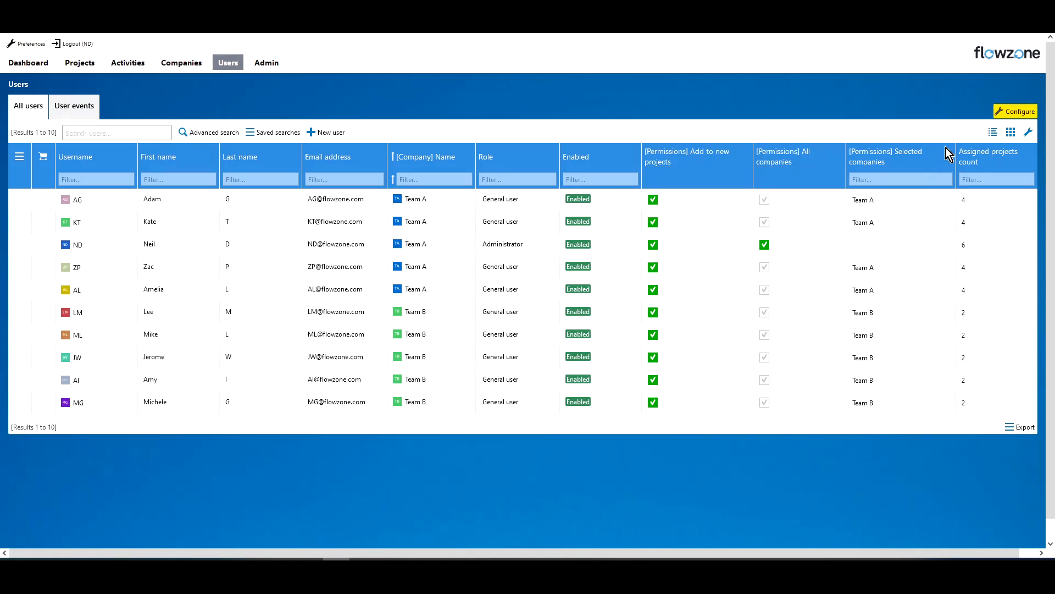
pyautogui.click(879, 160)
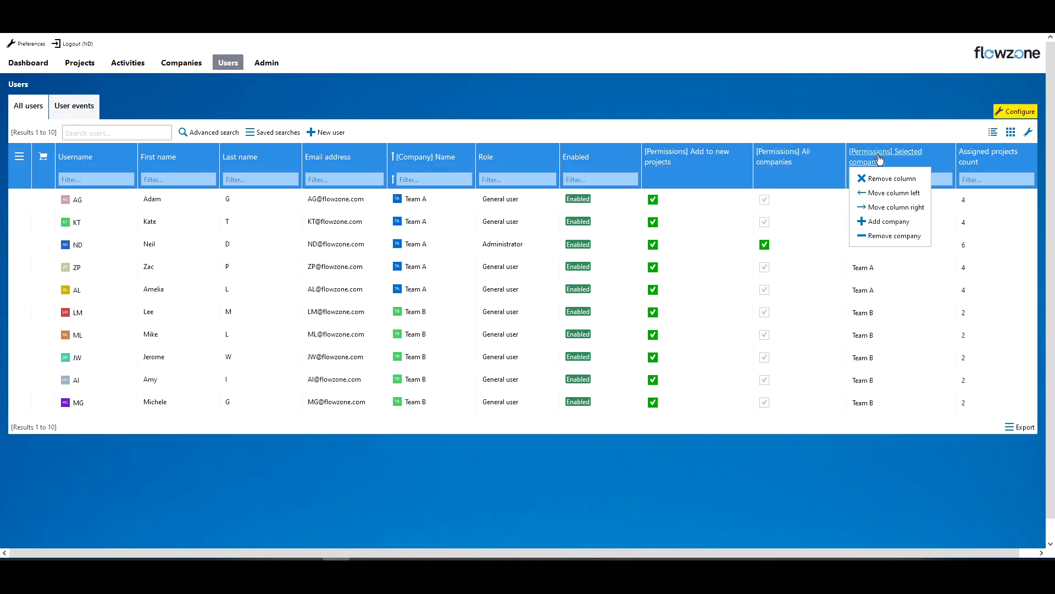
pyautogui.click(985, 158)
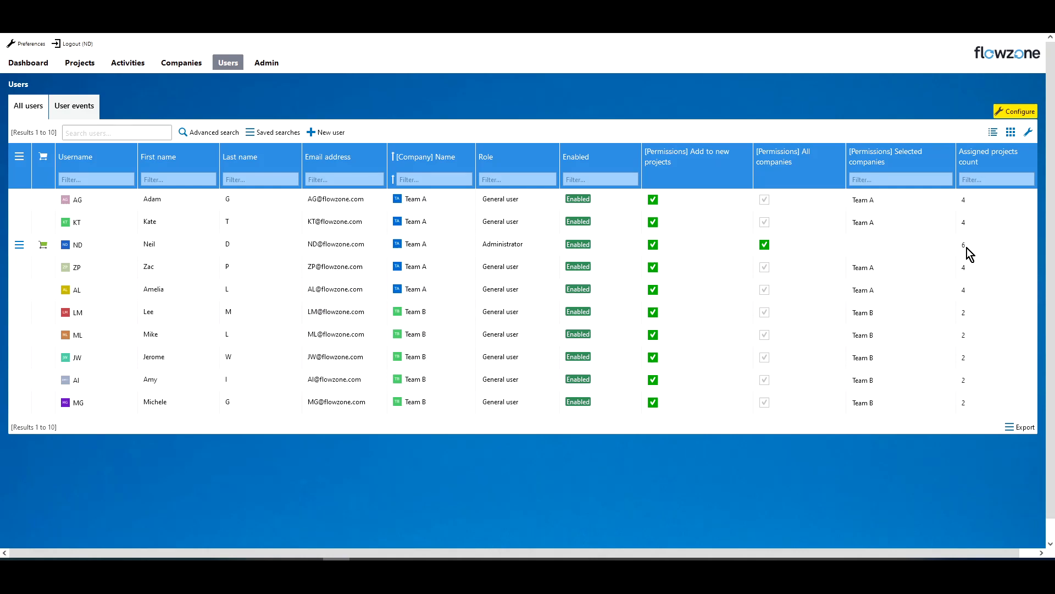
# Compare the administrator's full project list with the assigned projects counts in the user list.
pyautogui.click(72, 68)
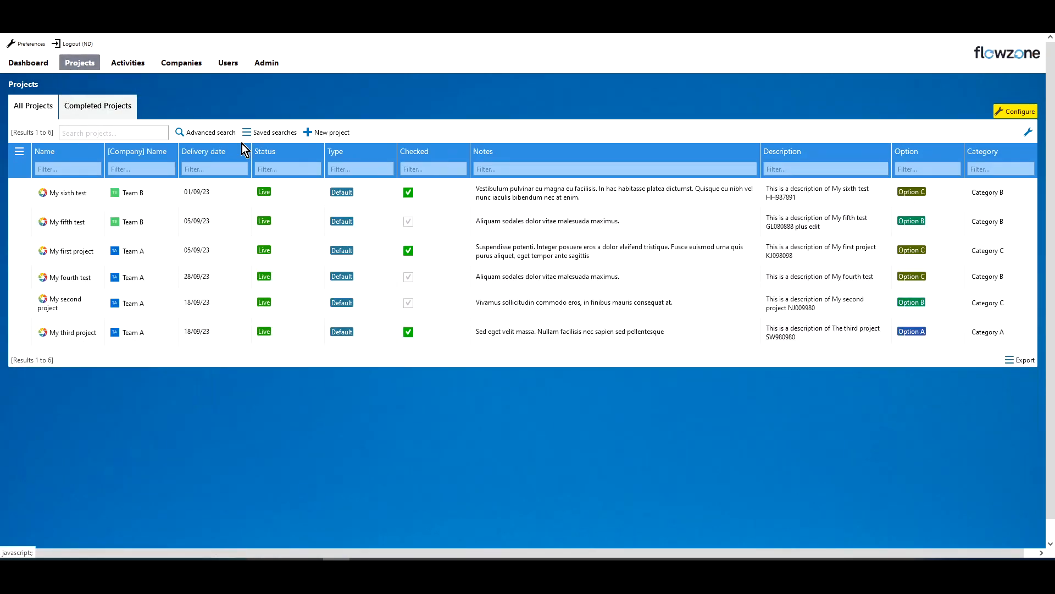
pyautogui.click(228, 62)
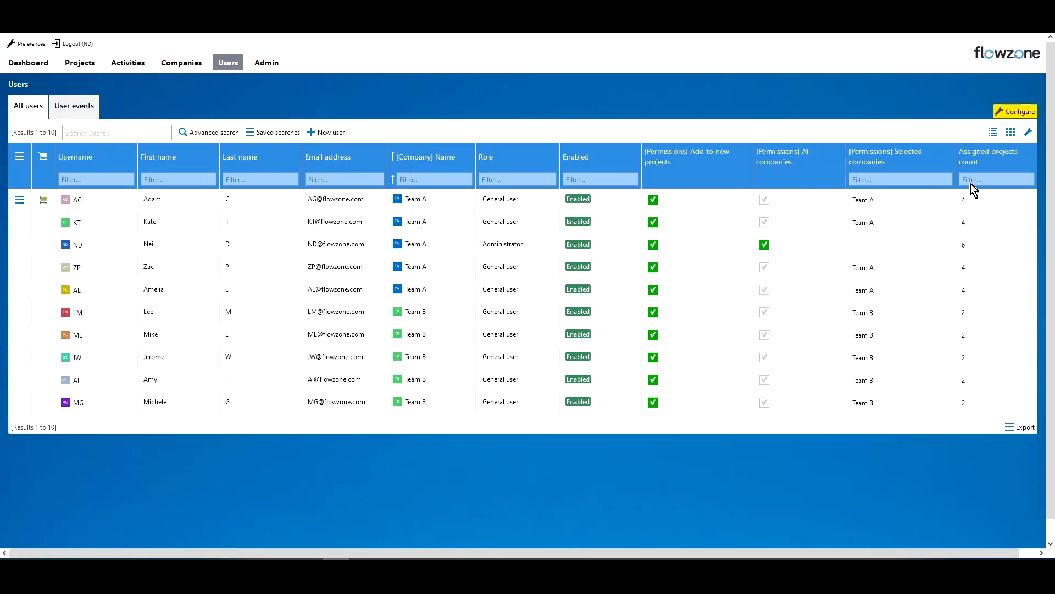
pyautogui.click(969, 163)
pyautogui.click(966, 311)
pyautogui.click(658, 159)
# Review user AG's permissions, including the option to automatically add the user to future projects, and return to the user list.
pyautogui.click(98, 202)
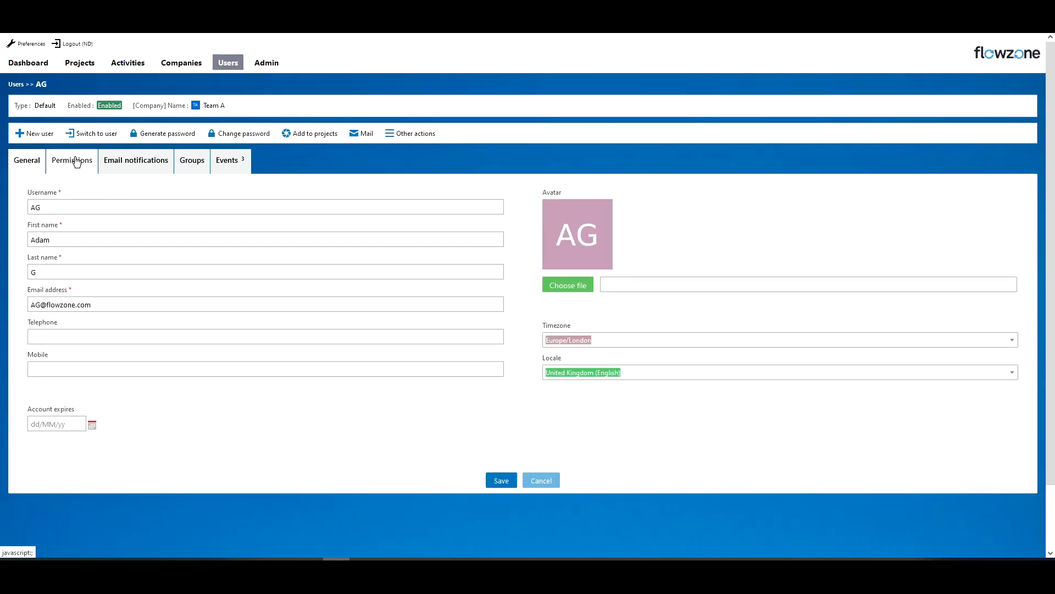
pyautogui.click(76, 161)
pyautogui.moveTo(718, 297); pyautogui.dragTo(560, 297)
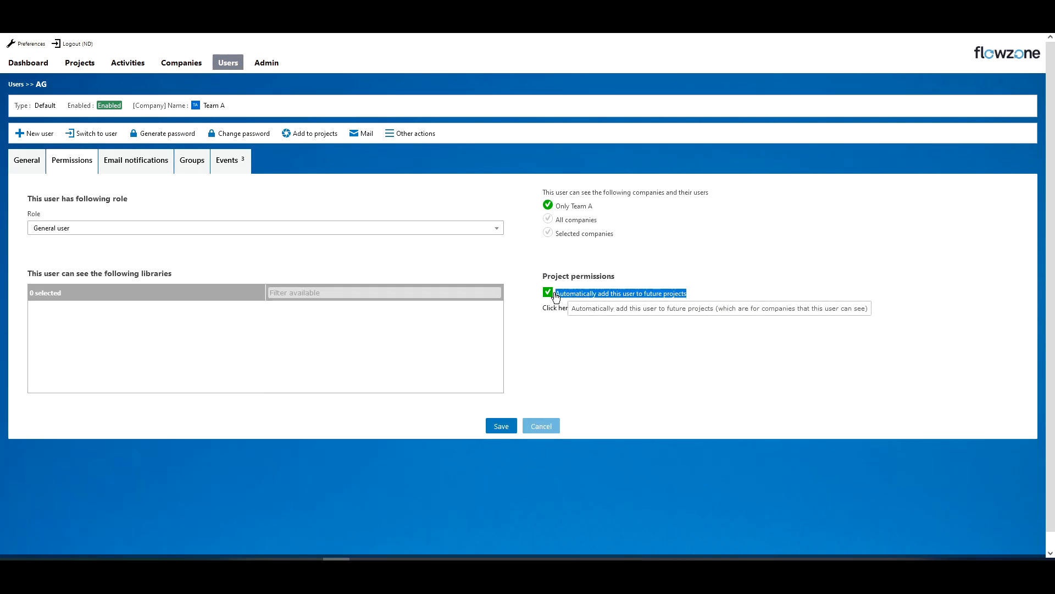
pyautogui.click(17, 84)
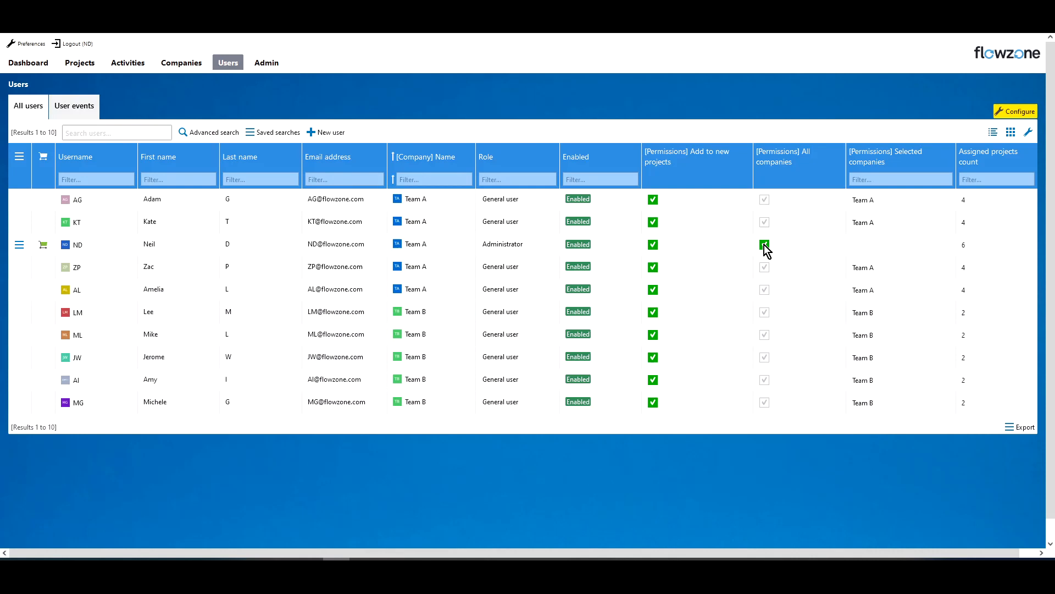
# Check which companies administrator ND can see in the user's permissions, and close the record without saving.
pyautogui.click(88, 240)
pyautogui.click(73, 162)
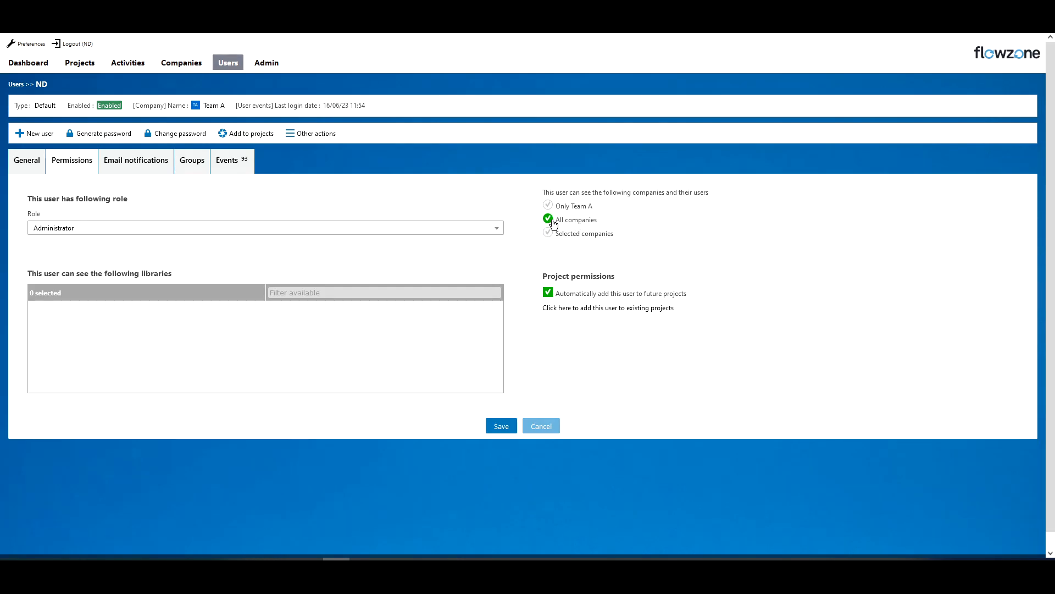
pyautogui.click(552, 427)
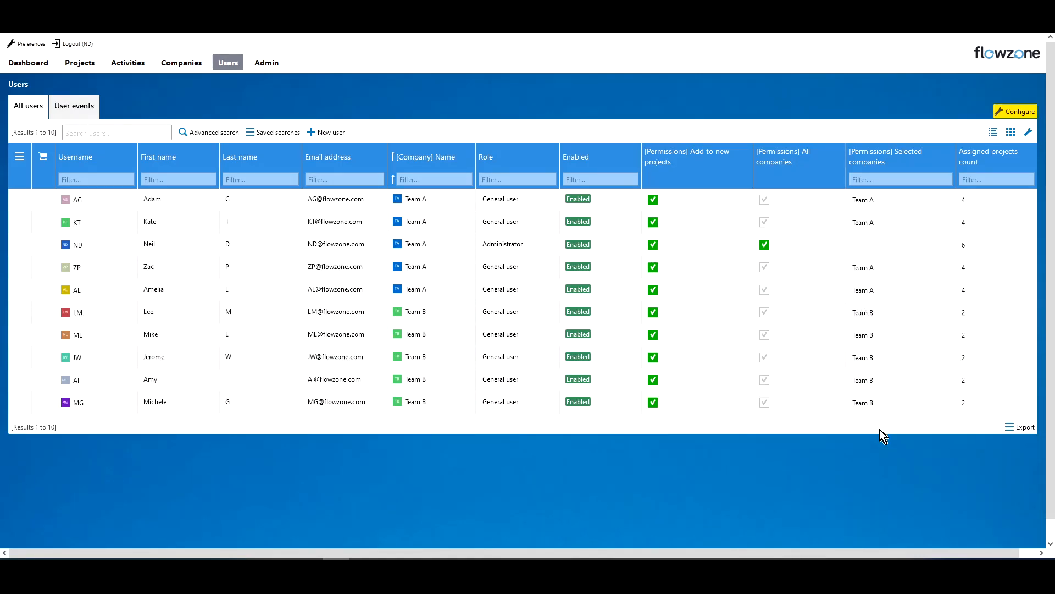
# Highlight the Team B users' rows in the user list to review their company permissions, and clear the highlight.
pyautogui.moveTo(896, 413); pyautogui.dragTo(77, 315)
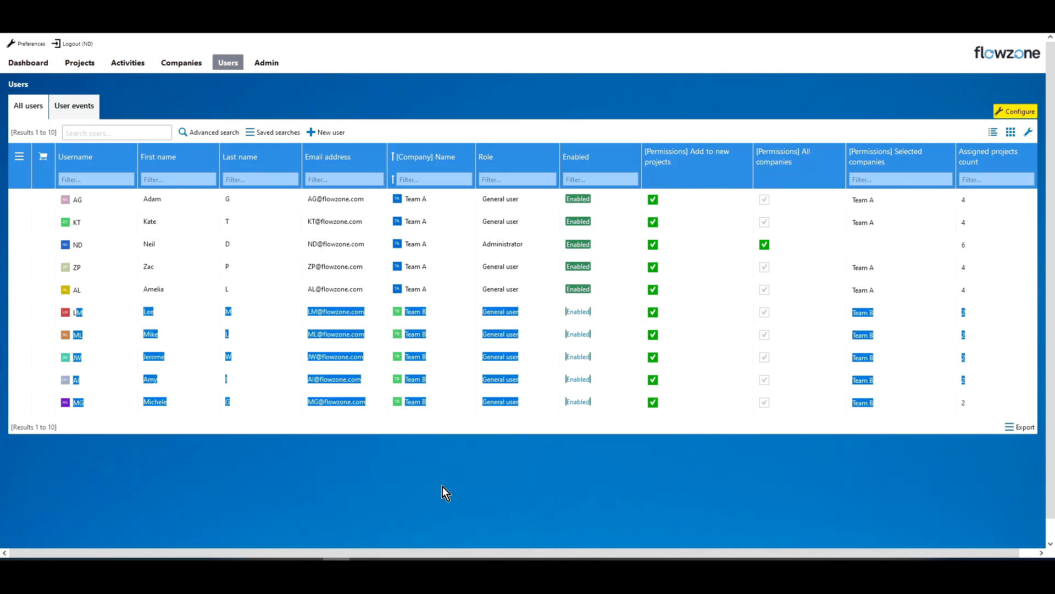
pyautogui.click(573, 454)
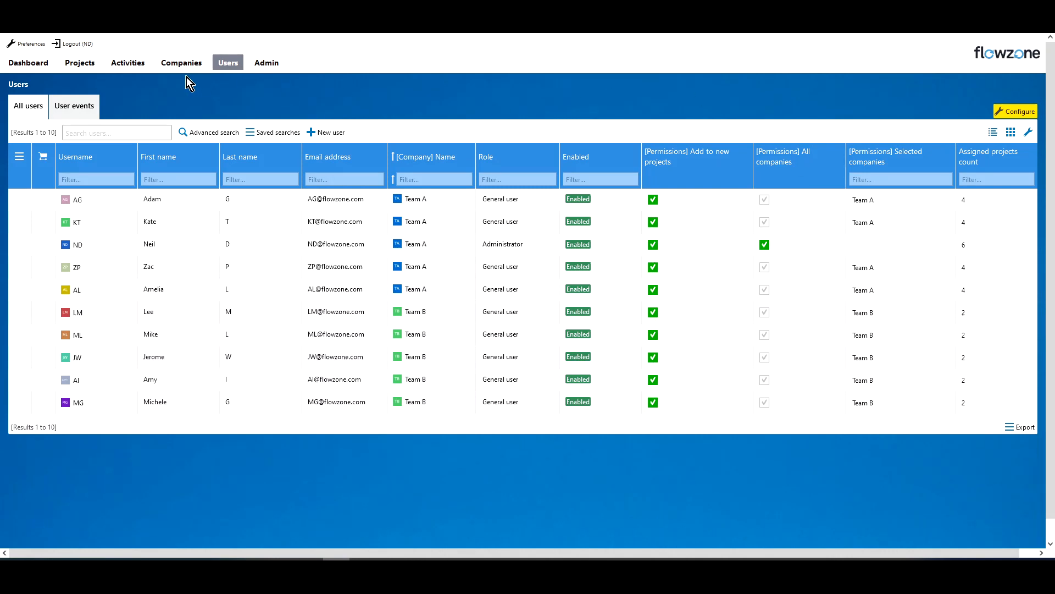
# Start a new project from the list of all projects and name it "My seventh project".
pyautogui.click(83, 79)
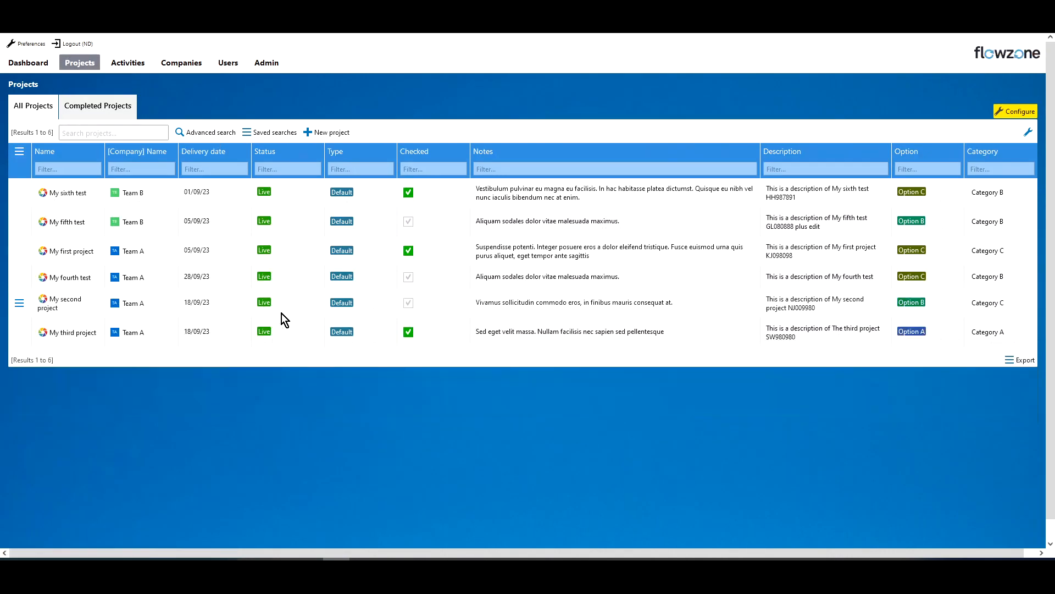
pyautogui.click(323, 135)
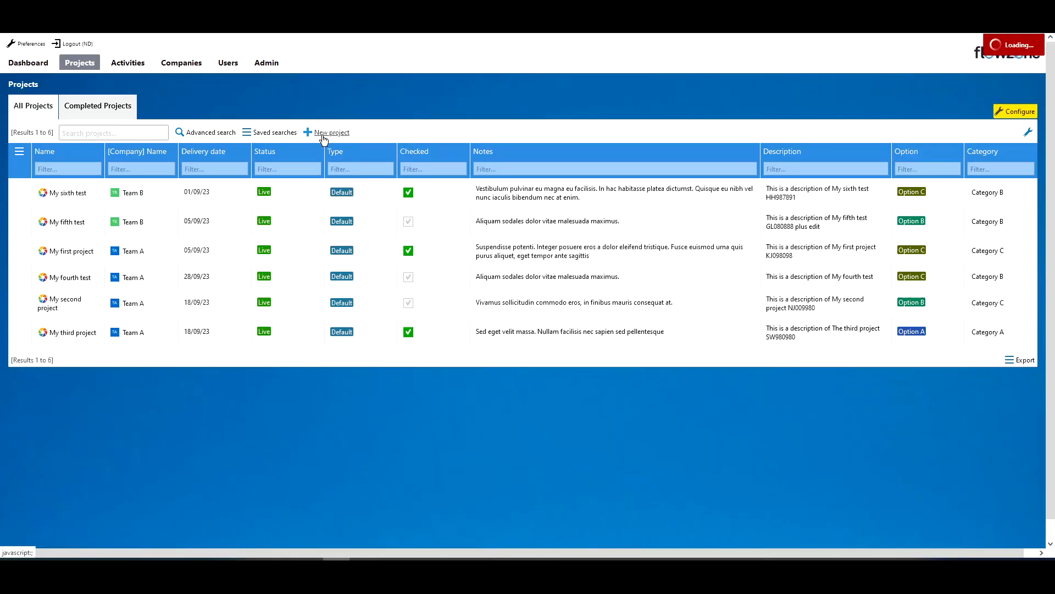
pyautogui.click(99, 148)
pyautogui.write('My seventh project')
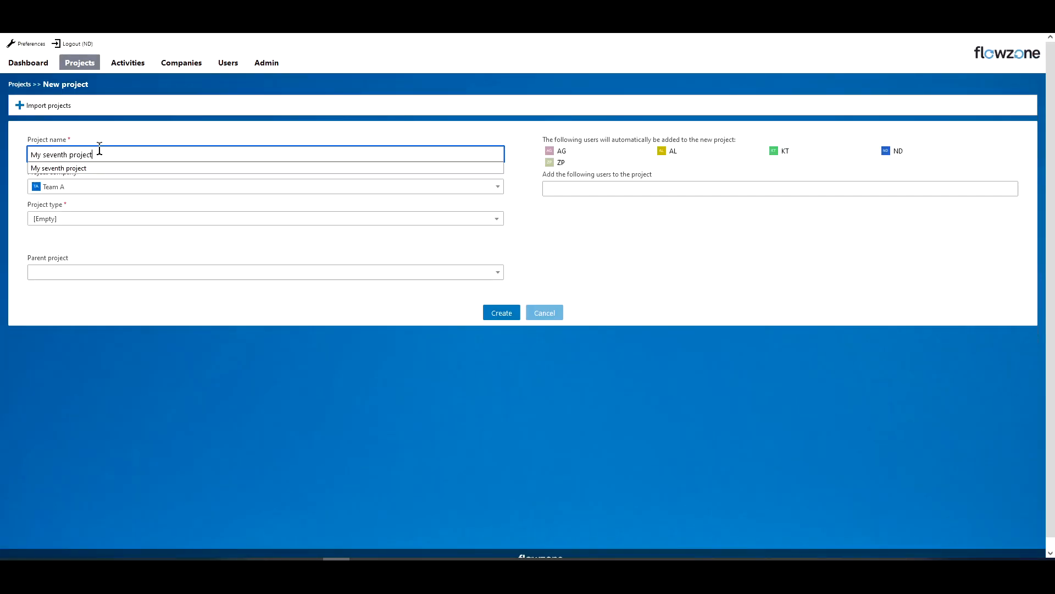
pyautogui.click(168, 125)
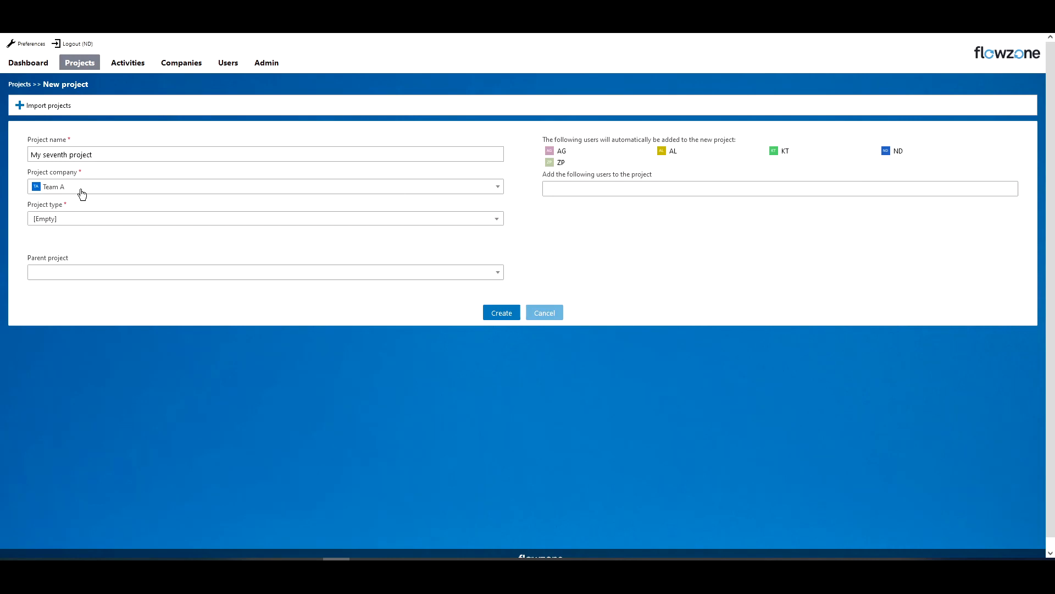
# Set the project company to Team B and the project type to Default, and create the project.
pyautogui.click(51, 189)
pyautogui.click(61, 219)
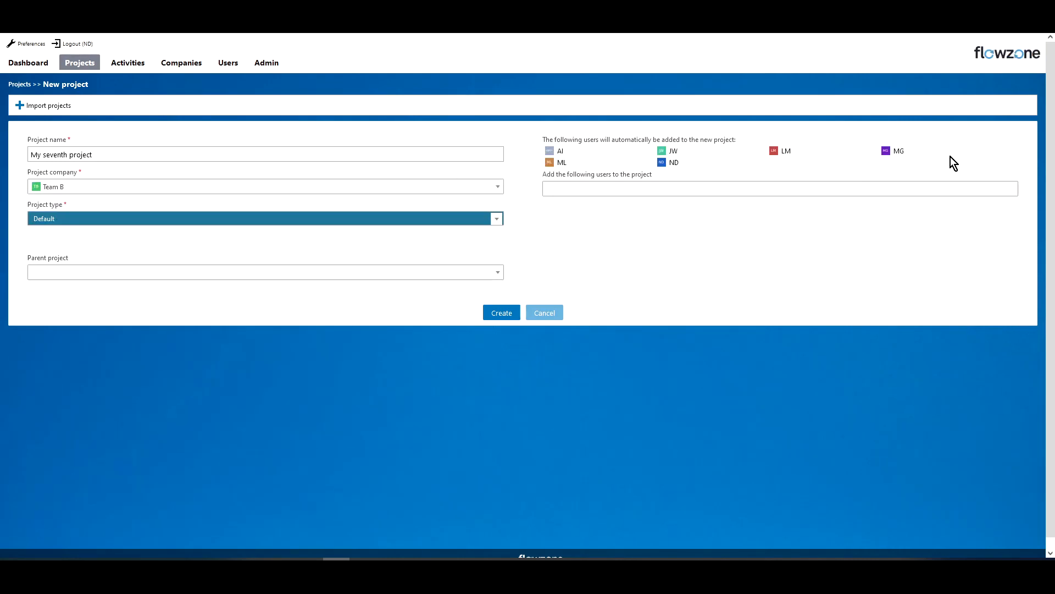
pyautogui.moveTo(953, 157)
pyautogui.click(501, 311)
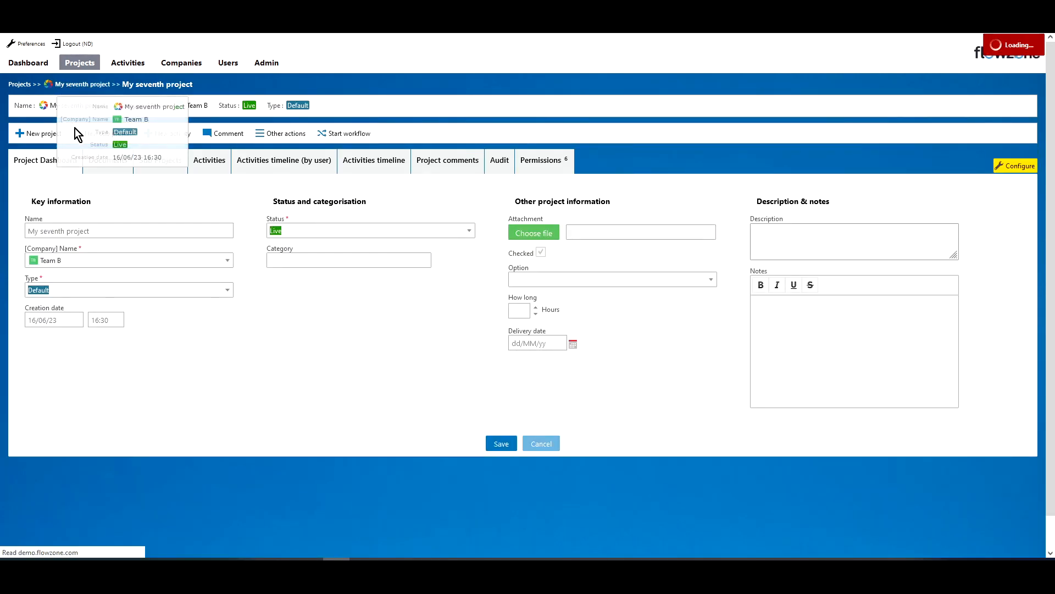
# Check the new project in the project list and the assigned projects counts in the user list.
pyautogui.click(28, 85)
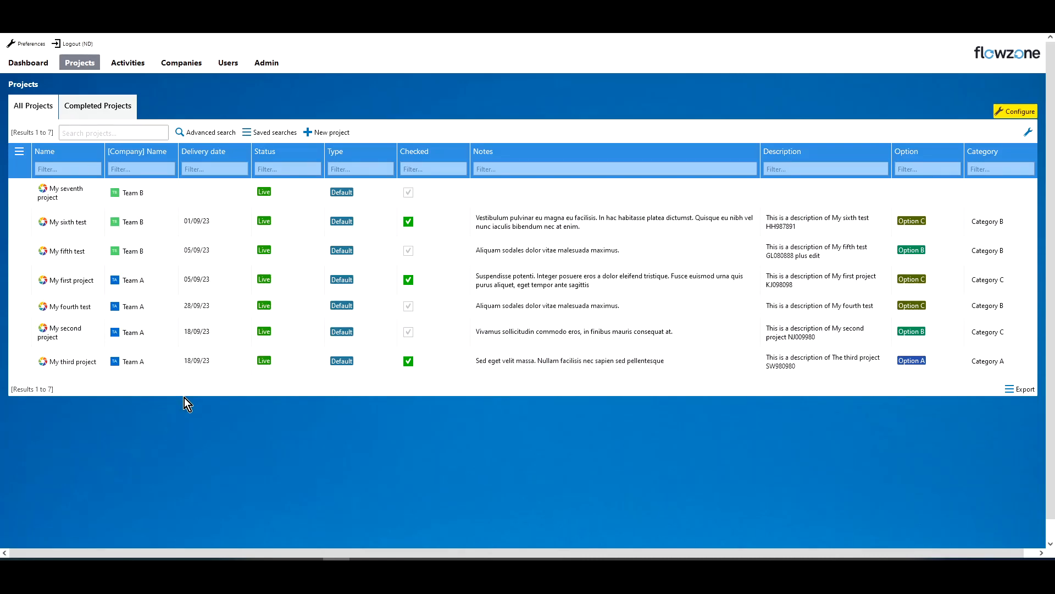
pyautogui.click(228, 66)
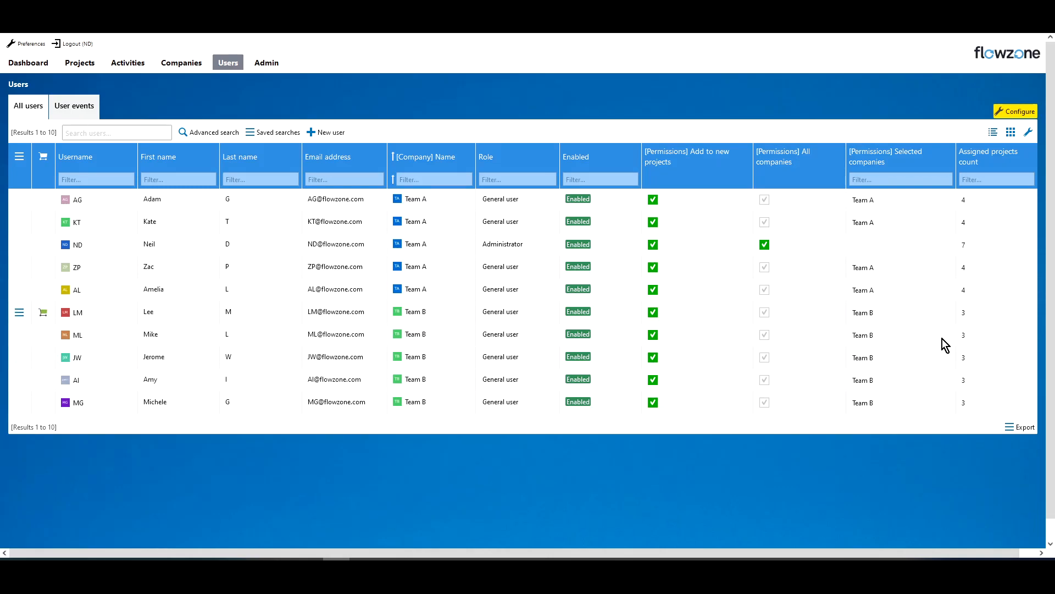
pyautogui.moveTo(88, 246)
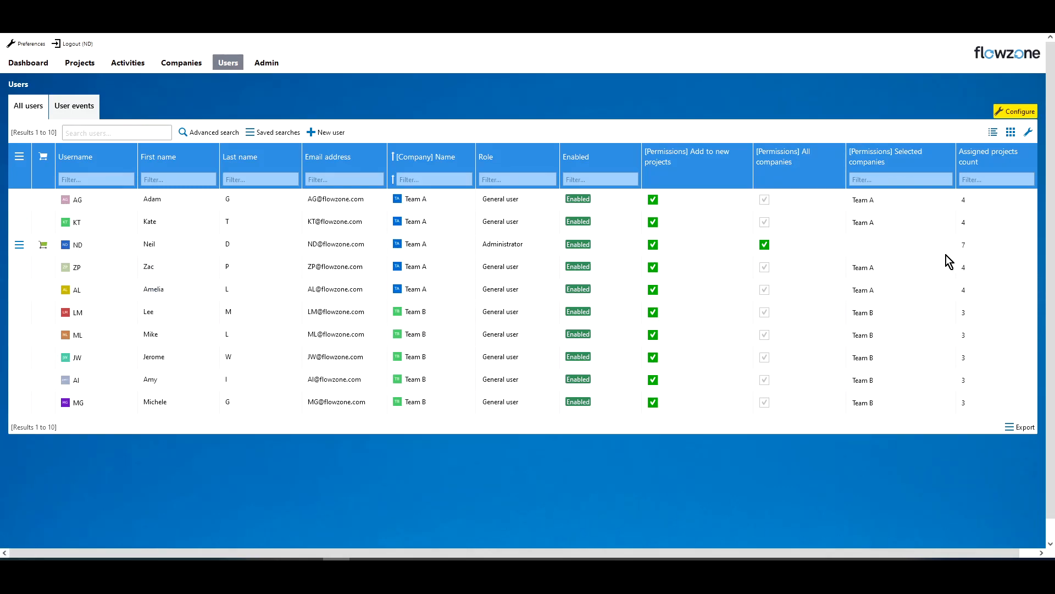